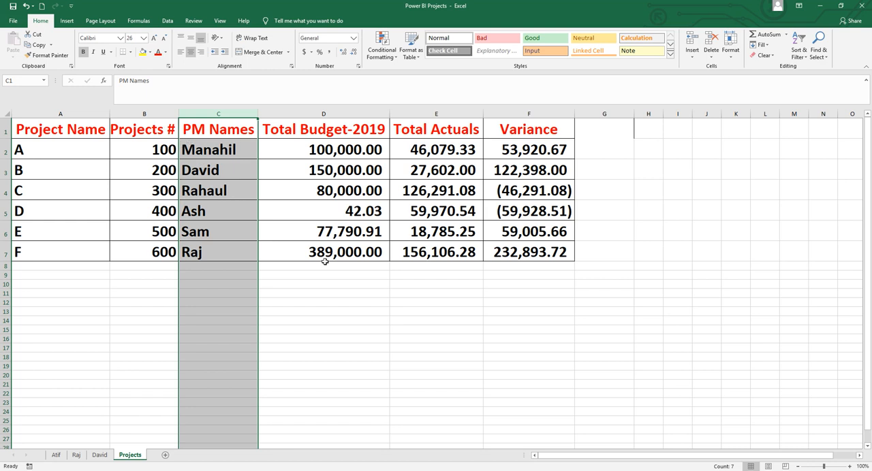
# Leave the project workbook and switch to Power BI Desktop.
pyautogui.click(340, 309)
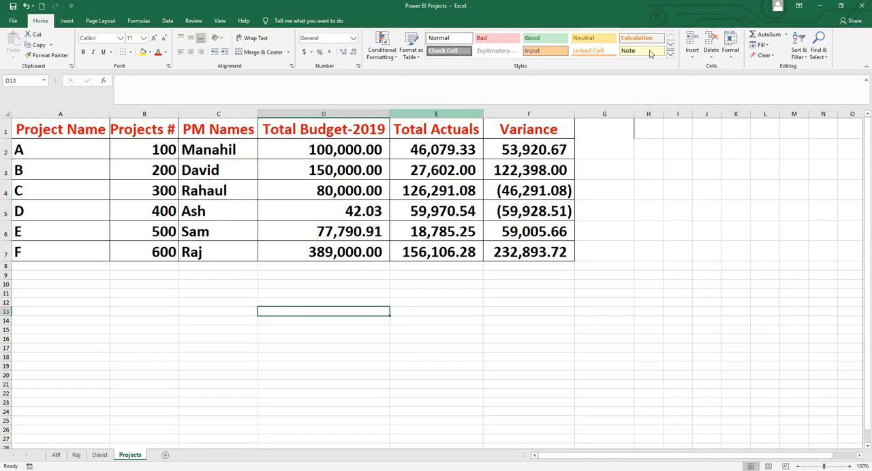
pyautogui.click(821, 8)
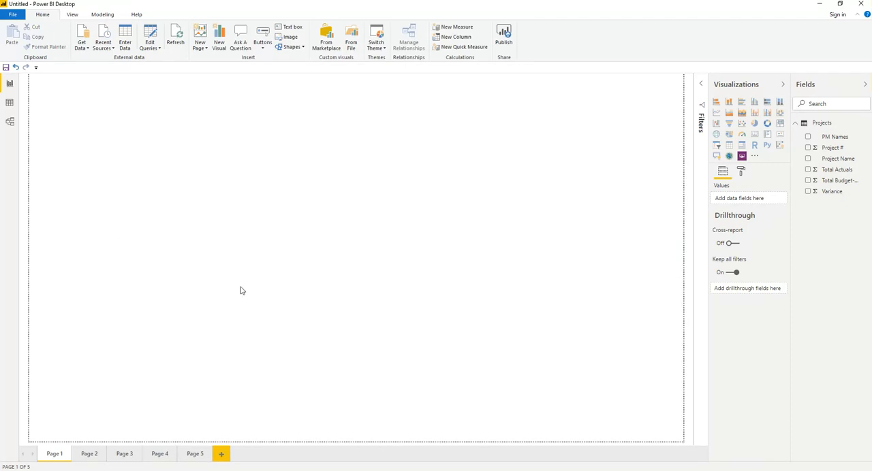
pyautogui.click(87, 49)
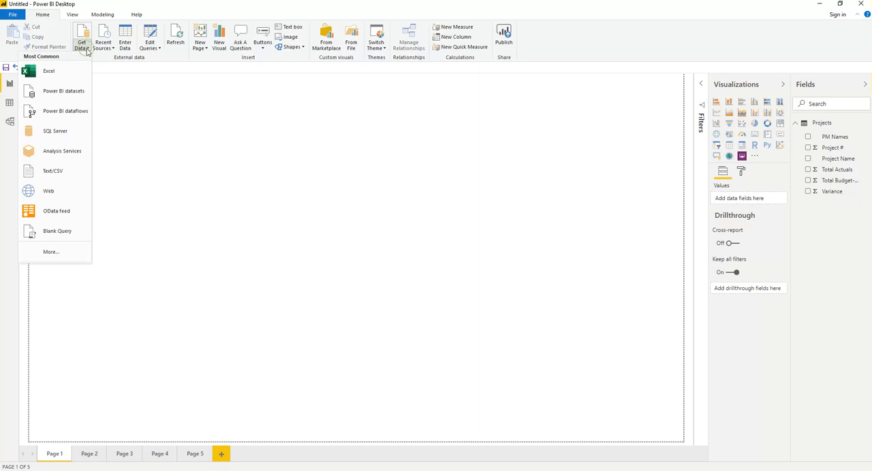
pyautogui.click(49, 72)
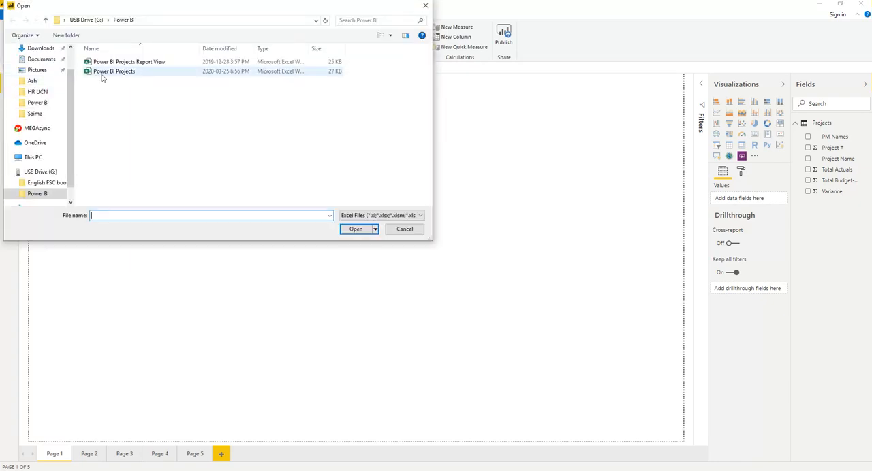
pyautogui.click(403, 229)
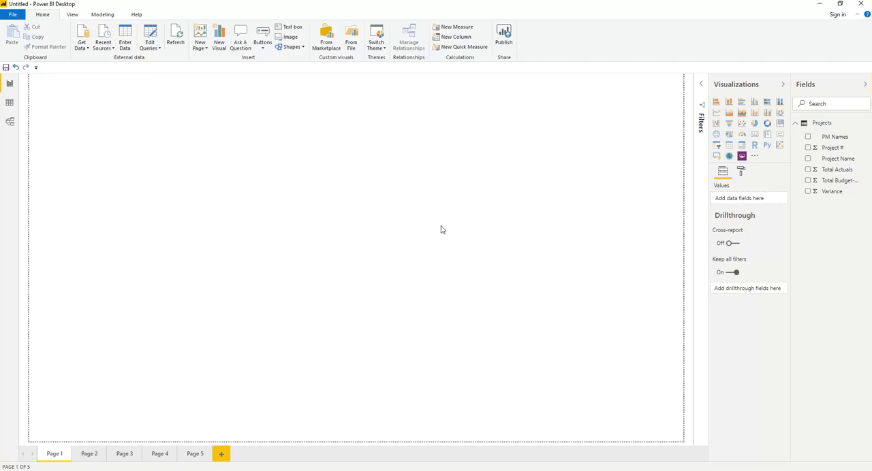
# Examine the imported Projects table in the Data view and return to the report page.
pyautogui.click(10, 103)
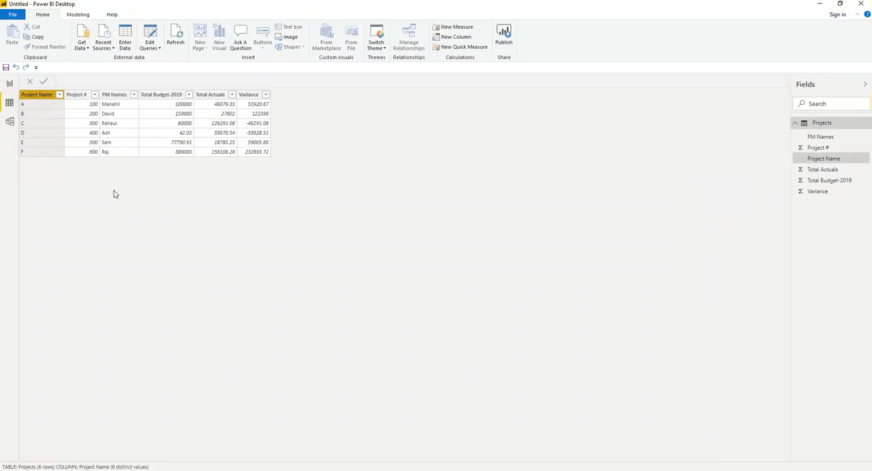
pyautogui.click(10, 83)
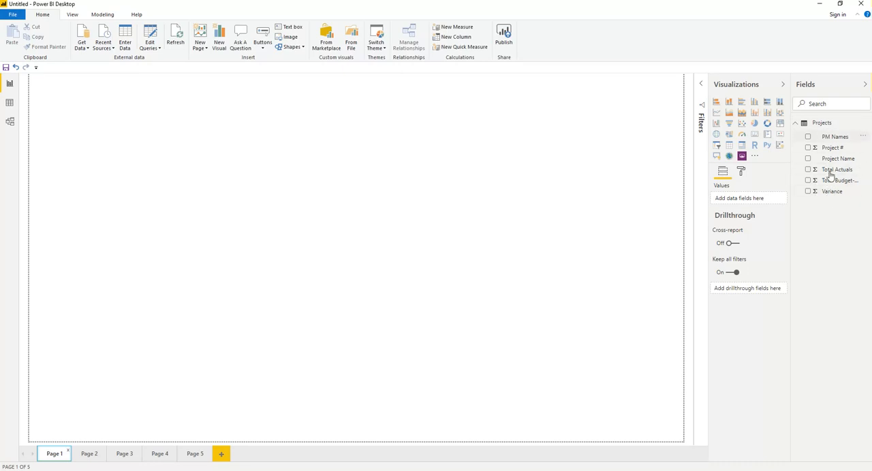
# Insert a clustered column chart of Project #, Total Actuals, Total Budget-2019 and Variance by Project Name on Page 1.
pyautogui.click(755, 104)
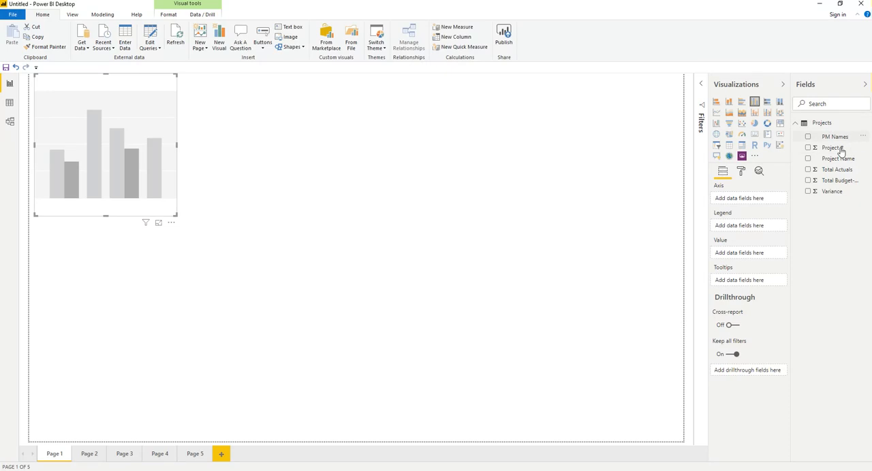
pyautogui.click(808, 147)
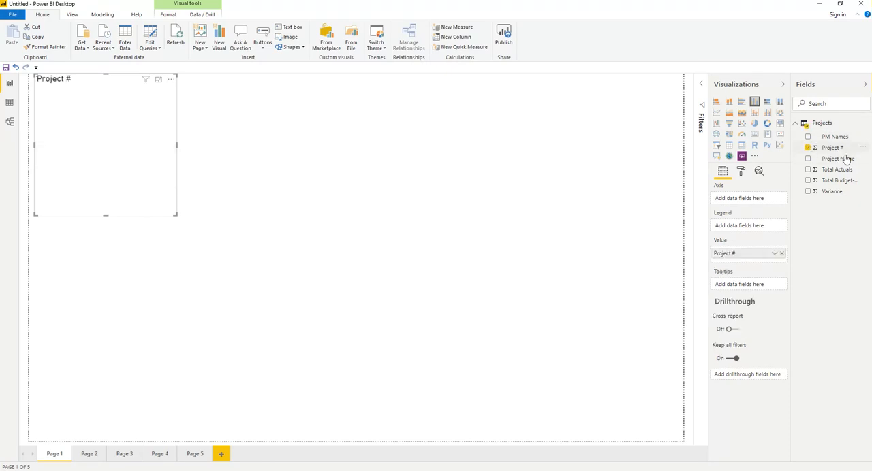
pyautogui.click(808, 159)
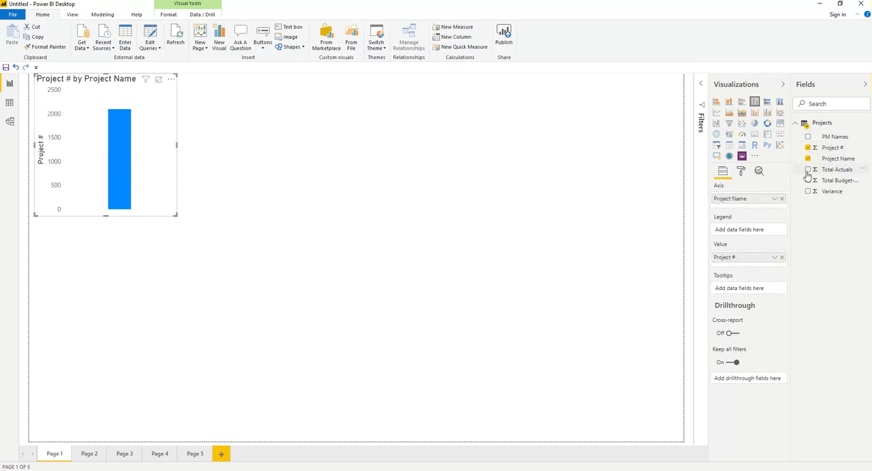
pyautogui.click(808, 170)
pyautogui.click(808, 180)
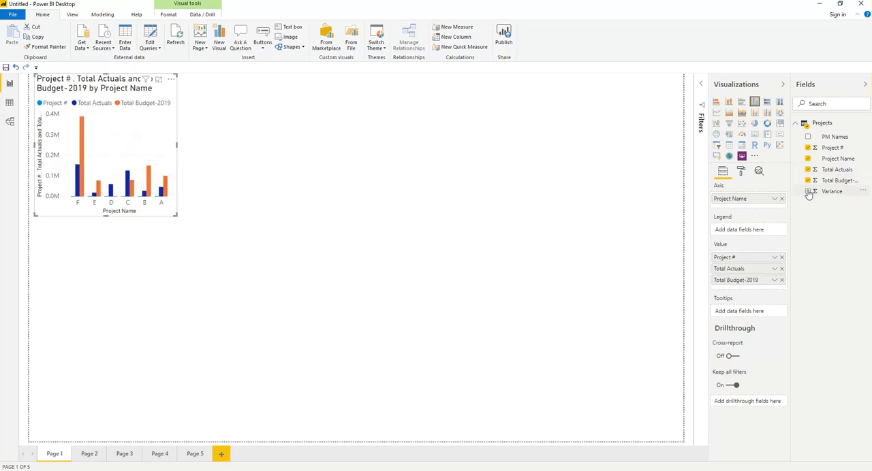
pyautogui.click(807, 191)
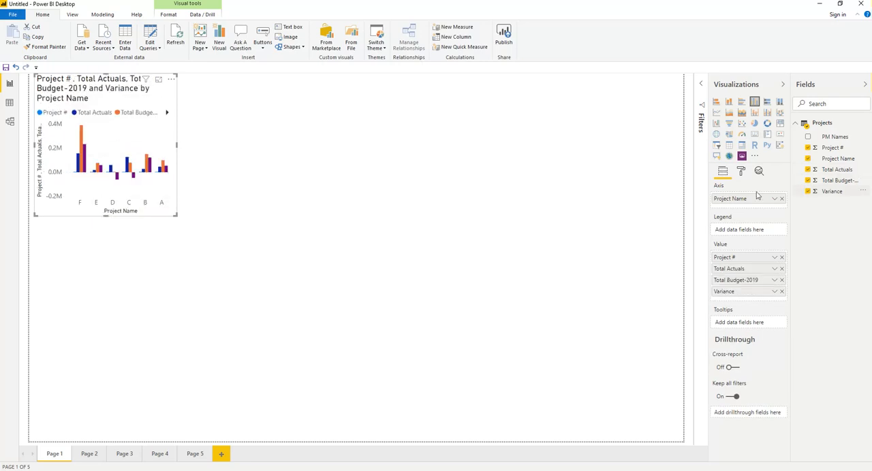
# Enlarge the column chart to fill the page's upper part at nearly full width, and remove Project # from its values.
pyautogui.moveTo(177, 144); pyautogui.dragTo(679, 147)
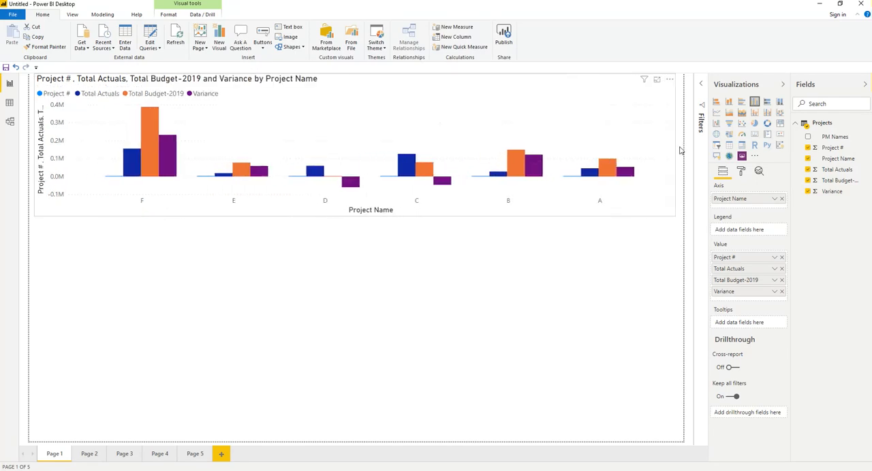
pyautogui.moveTo(356, 216); pyautogui.dragTo(360, 273)
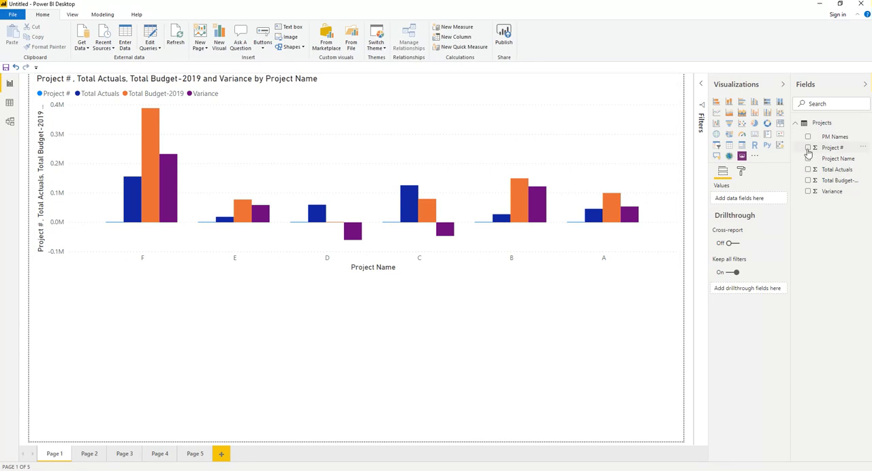
pyautogui.click(568, 158)
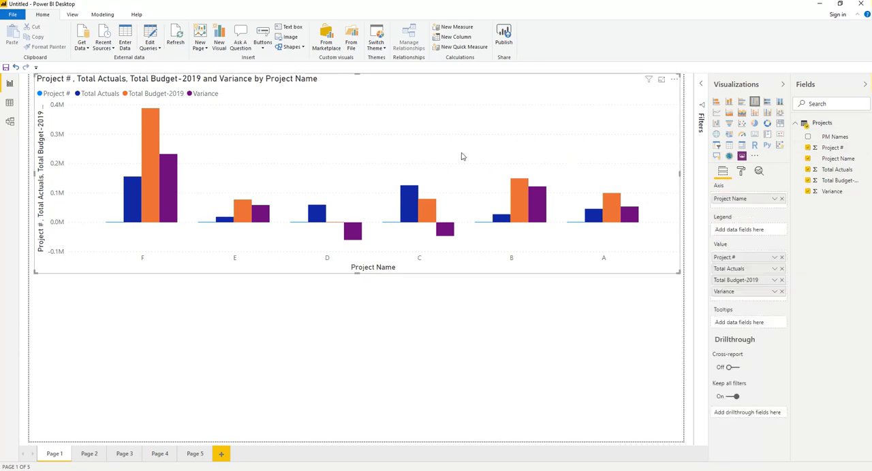
pyautogui.click(808, 148)
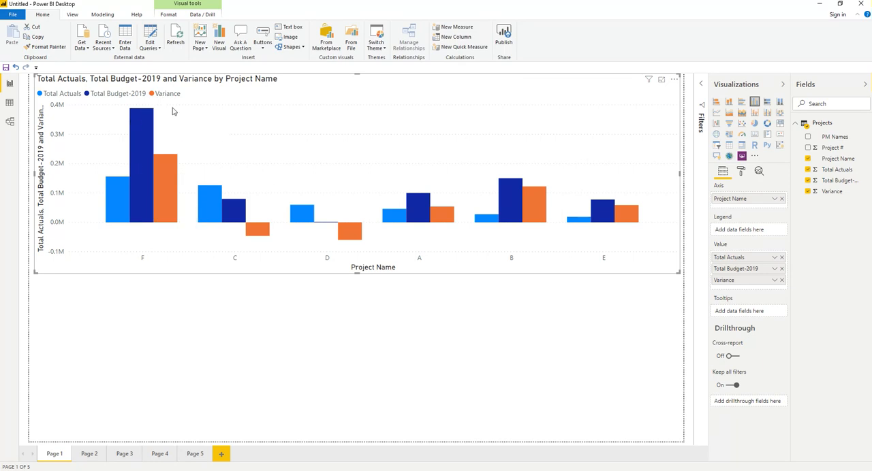
pyautogui.click(97, 368)
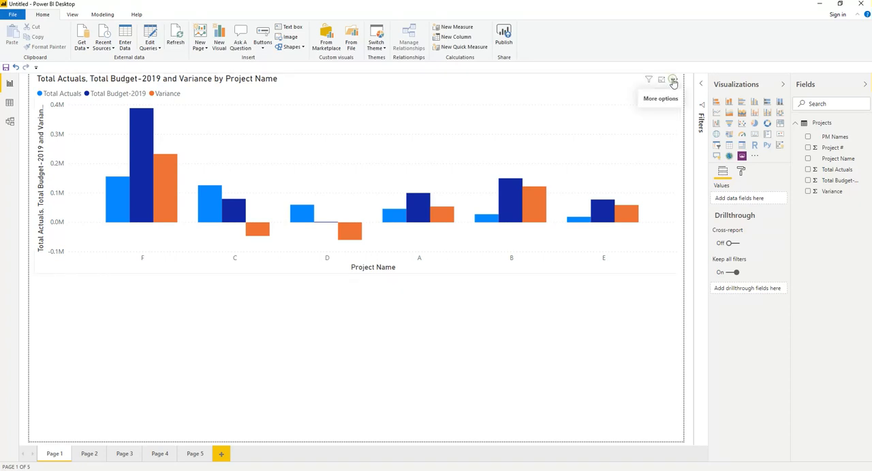
pyautogui.click(673, 81)
pyautogui.click(624, 105)
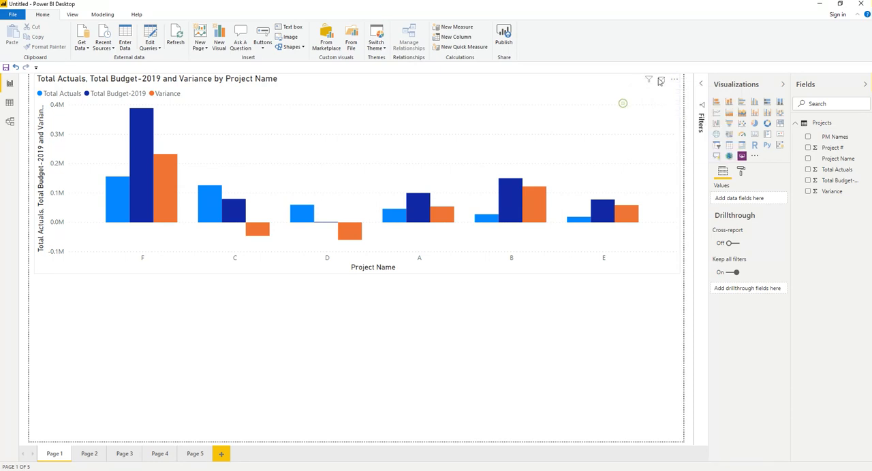
pyautogui.click(647, 89)
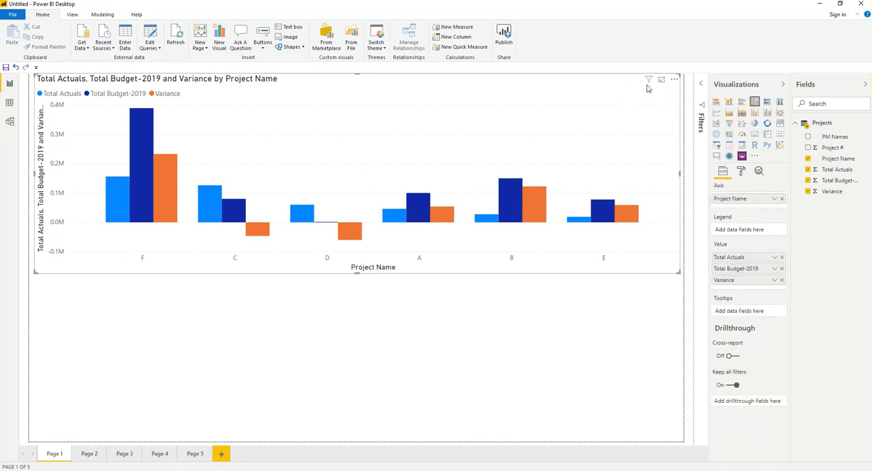
# Insert an empty gauge below the column chart and shrink it into the page's lower-left corner.
pyautogui.click(99, 356)
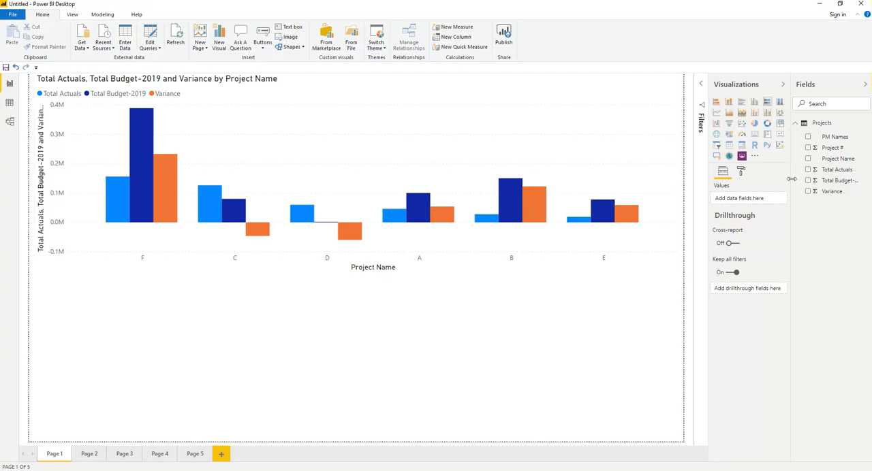
pyautogui.click(742, 134)
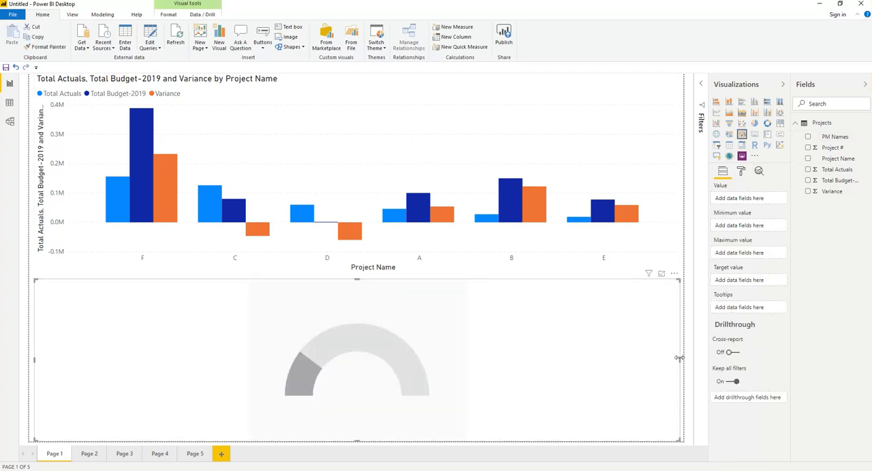
pyautogui.moveTo(680, 360); pyautogui.dragTo(582, 363)
pyautogui.moveTo(455, 366); pyautogui.dragTo(205, 364)
pyautogui.moveTo(120, 280); pyautogui.dragTo(120, 329)
pyautogui.click(190, 285)
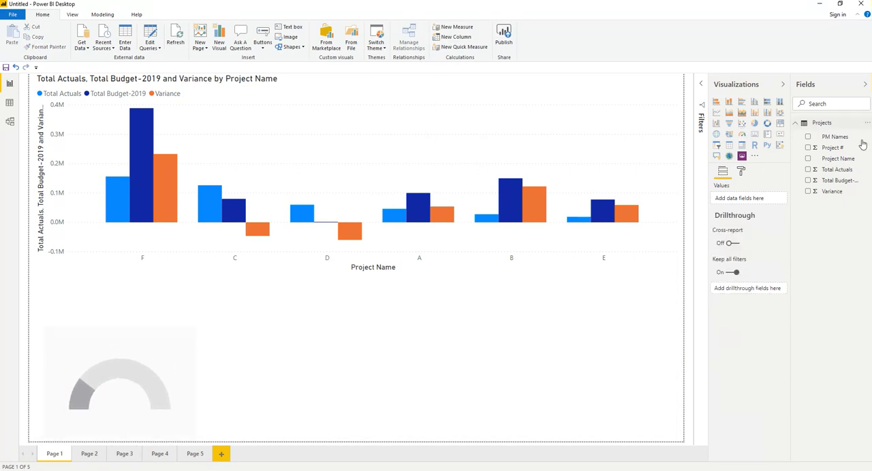
pyautogui.click(807, 169)
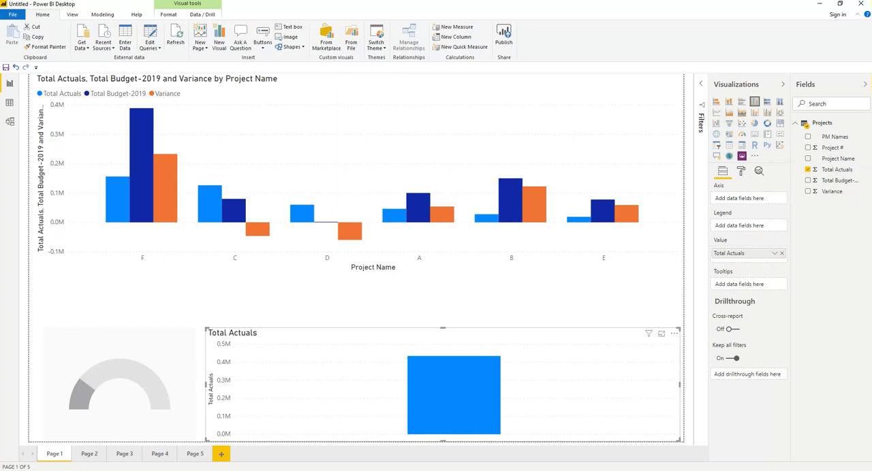
pyautogui.press('Delete')
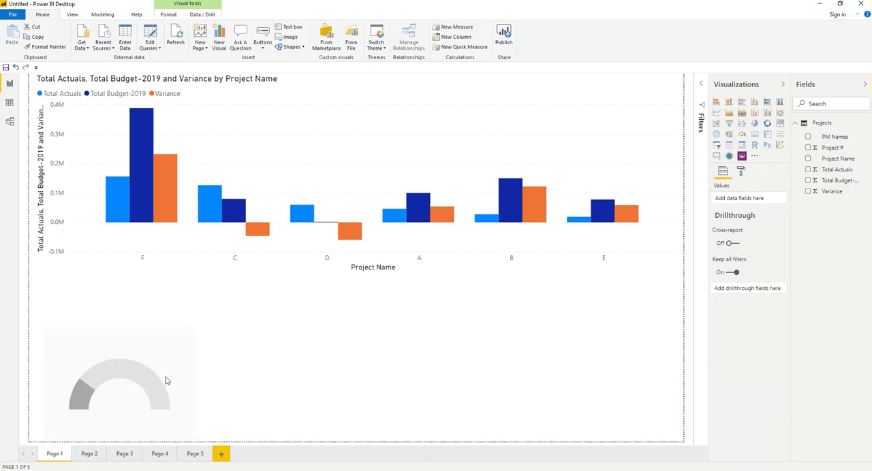
# Assign Total Actuals as the value of the empty gauge.
pyautogui.click(96, 362)
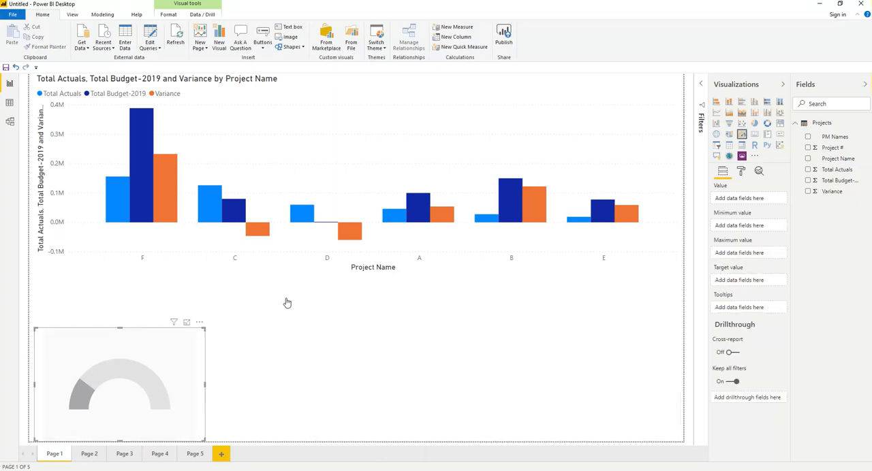
pyautogui.click(808, 170)
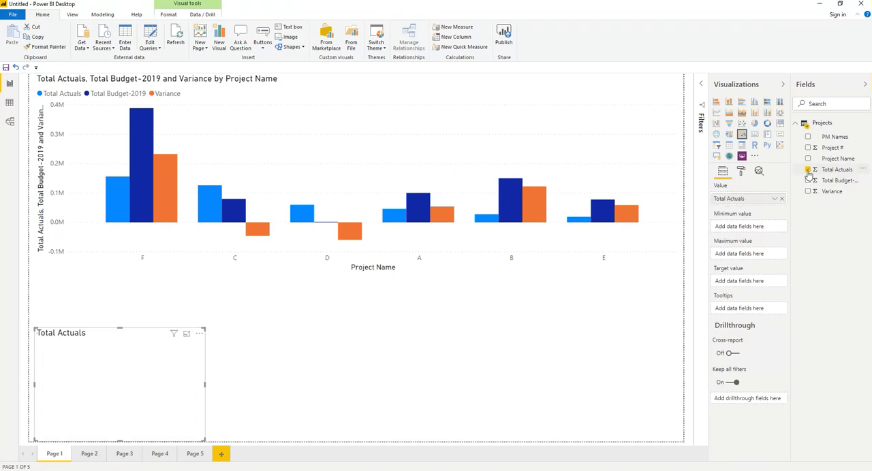
pyautogui.click(286, 379)
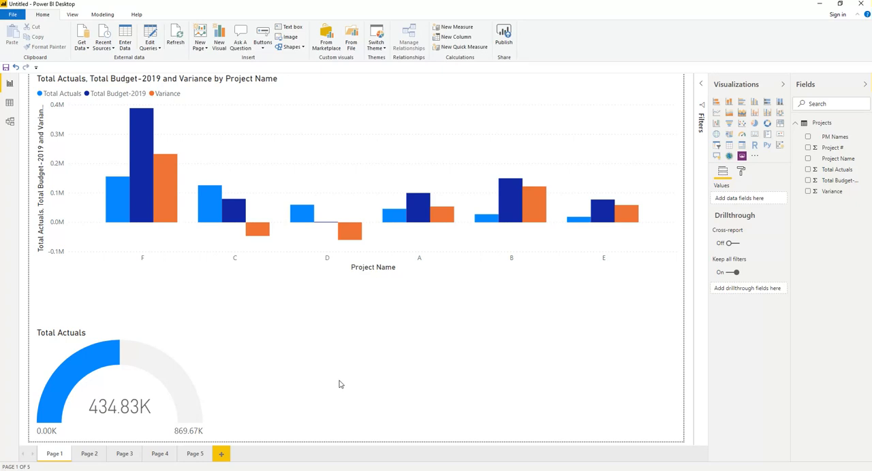
# Add a Total Budget-2019 gauge beside the Total Actuals gauge and narrow it to about the same size.
pyautogui.click(808, 181)
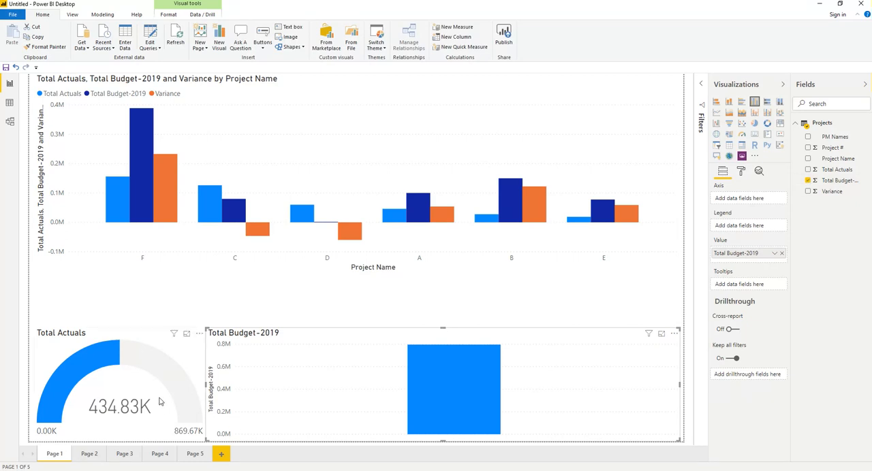
pyautogui.click(742, 134)
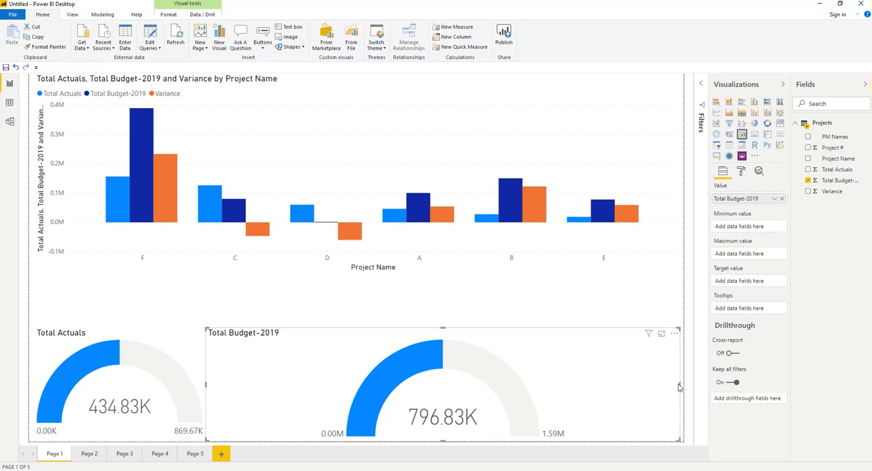
pyautogui.moveTo(679, 384); pyautogui.dragTo(298, 407)
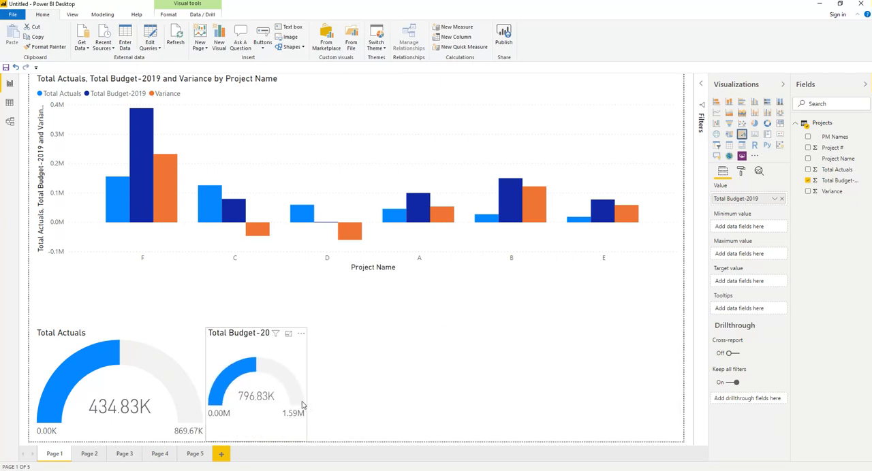
pyautogui.moveTo(355, 401); pyautogui.dragTo(379, 399)
pyautogui.click(429, 381)
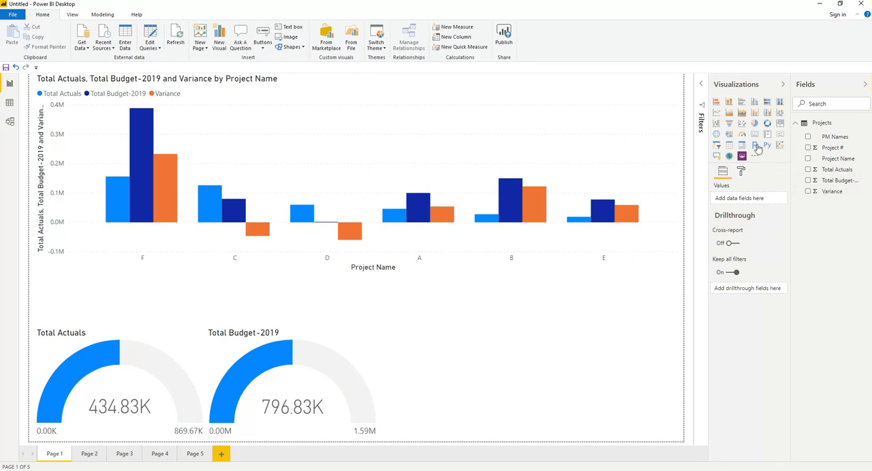
# Add a Variance gauge beside the Total Budget-2019 gauge, narrow it to a similar width and slightly reduce its height.
pyautogui.click(808, 192)
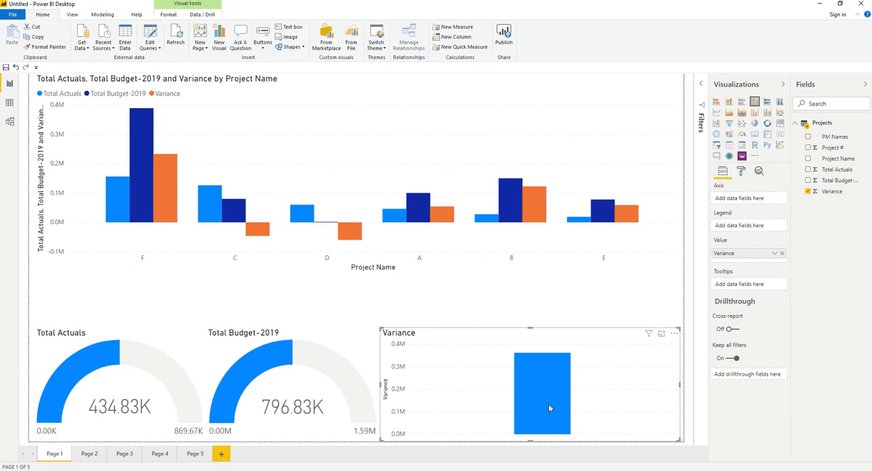
pyautogui.click(741, 136)
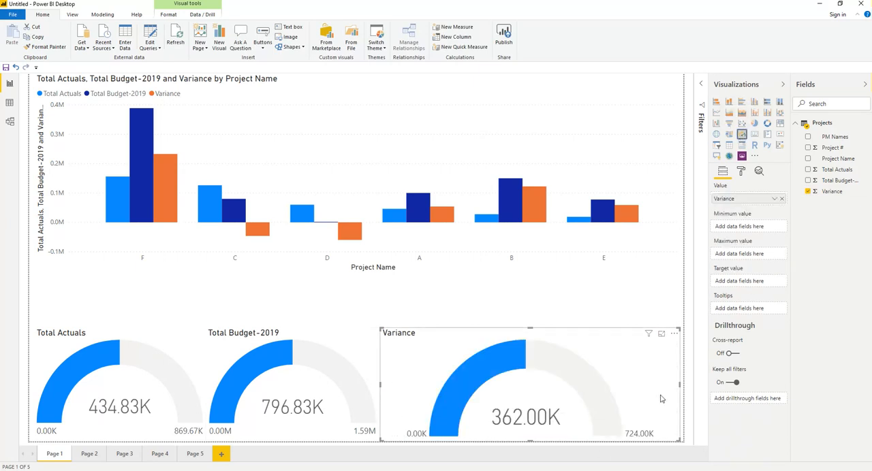
pyautogui.moveTo(680, 386); pyautogui.dragTo(545, 408)
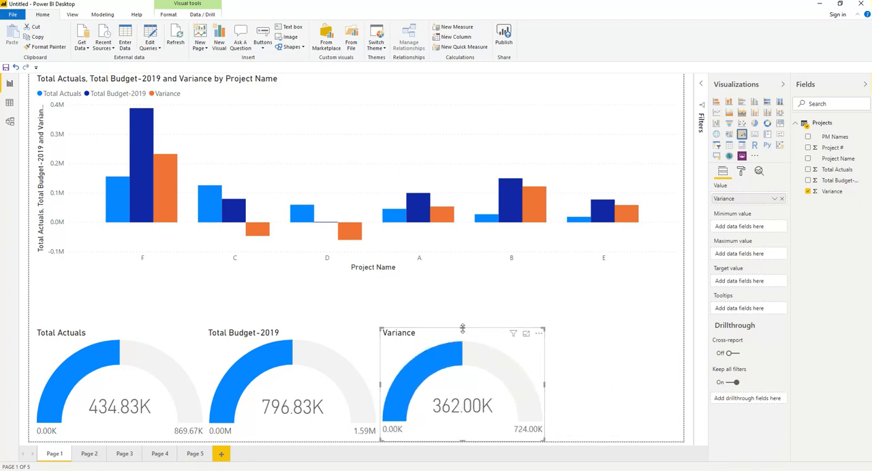
pyautogui.moveTo(462, 329); pyautogui.dragTo(466, 333)
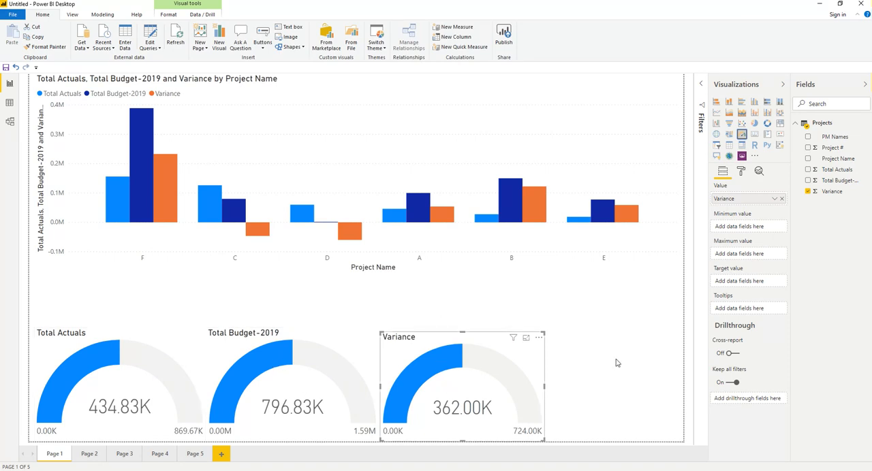
# Add a tall, narrow PM Names table beside the Variance gauge and shift that gauge closer to the table.
pyautogui.click(628, 379)
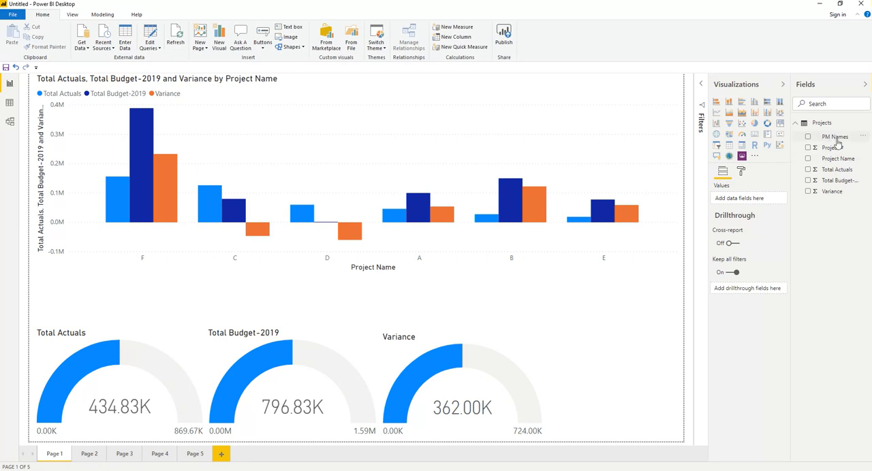
pyautogui.click(808, 138)
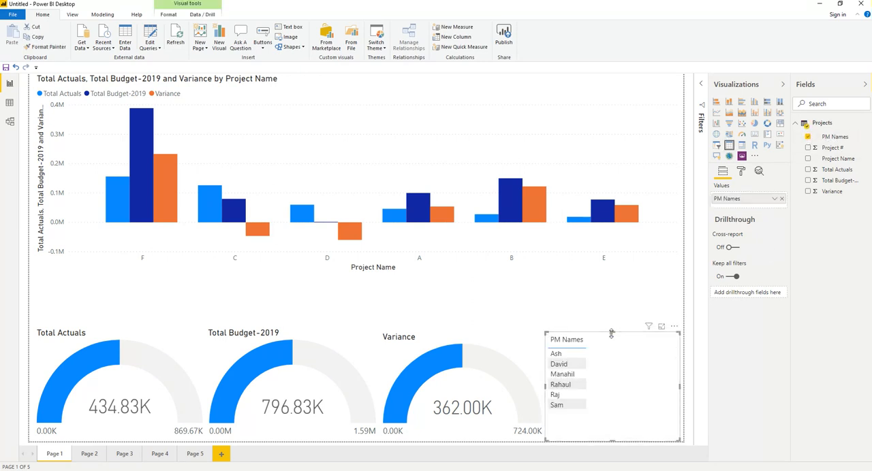
pyautogui.moveTo(612, 334); pyautogui.dragTo(609, 288)
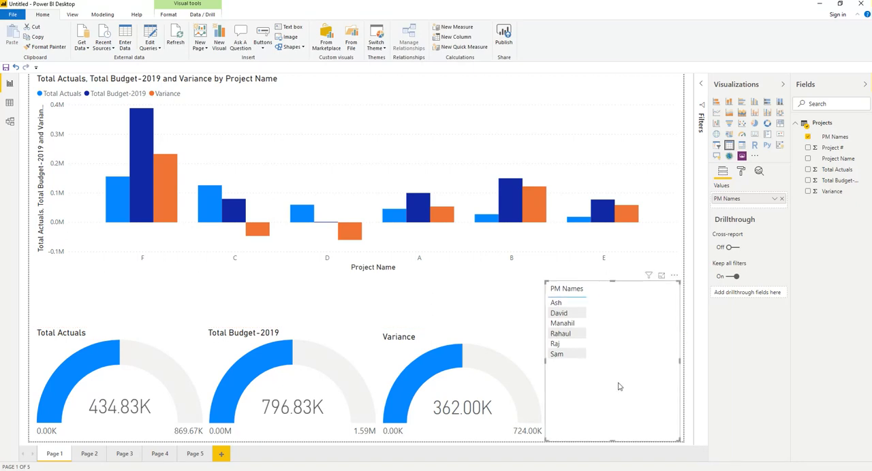
pyautogui.moveTo(547, 367); pyautogui.dragTo(598, 362)
pyautogui.click(502, 390)
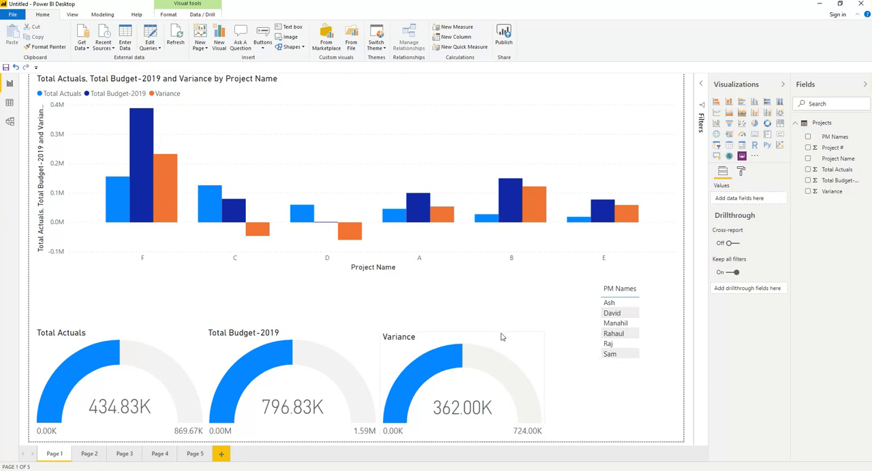
pyautogui.moveTo(528, 336); pyautogui.dragTo(529, 337)
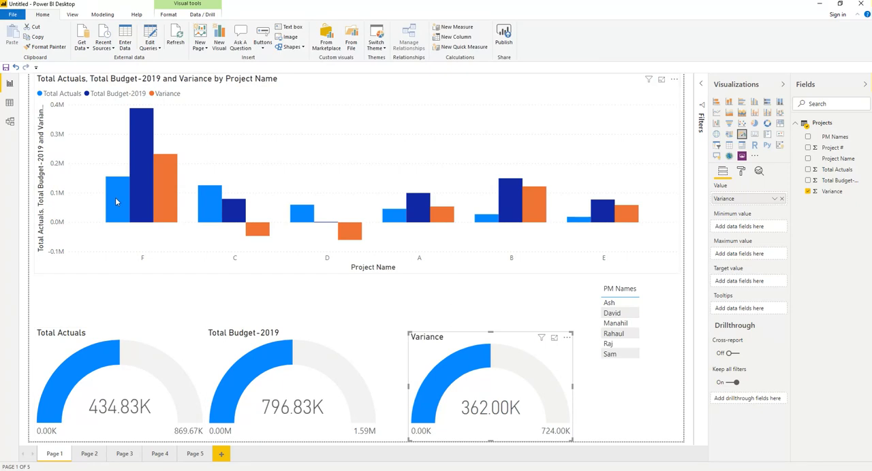
# Cross-filter the page by project F and by project C in the column chart, clearing each selection after checking the gauges and table.
pyautogui.moveTo(116, 204)
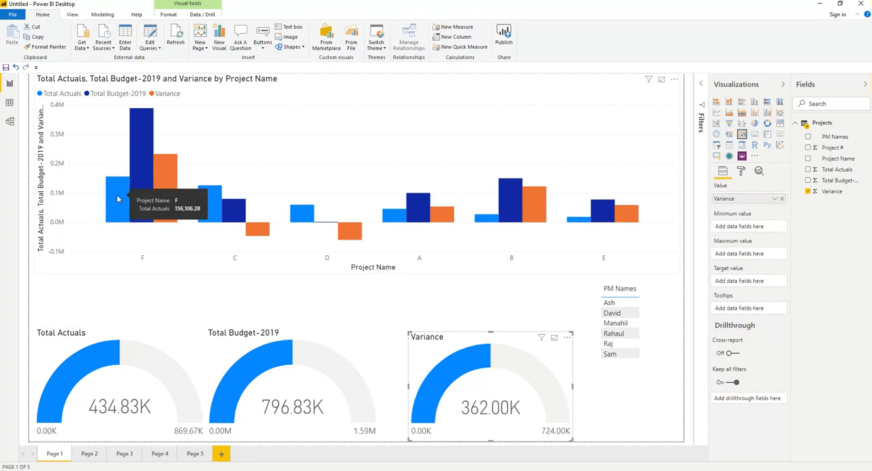
pyautogui.click(117, 195)
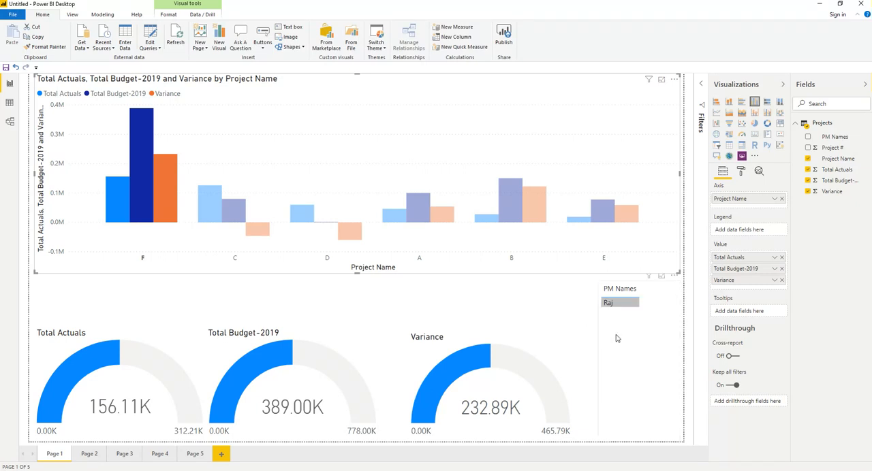
pyautogui.click(109, 196)
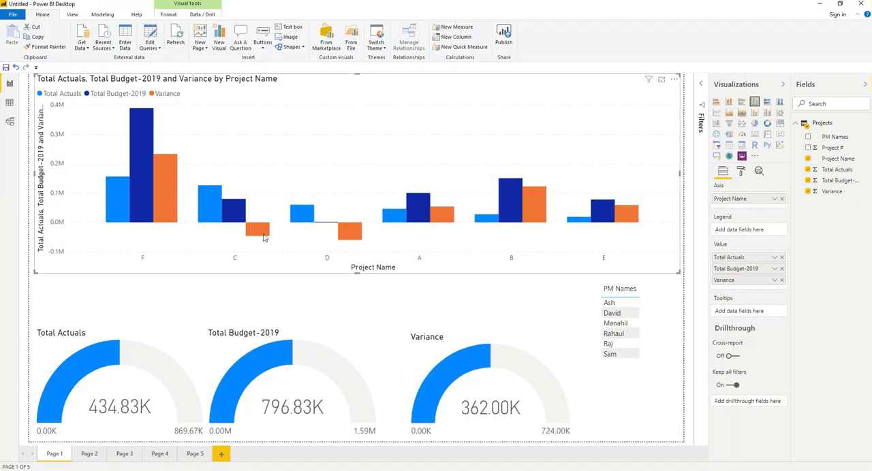
pyautogui.click(211, 201)
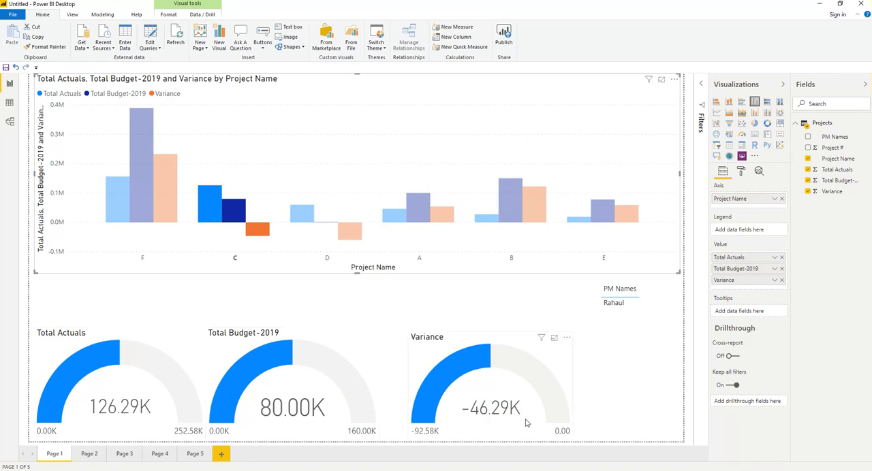
pyautogui.moveTo(502, 413)
pyautogui.click(201, 211)
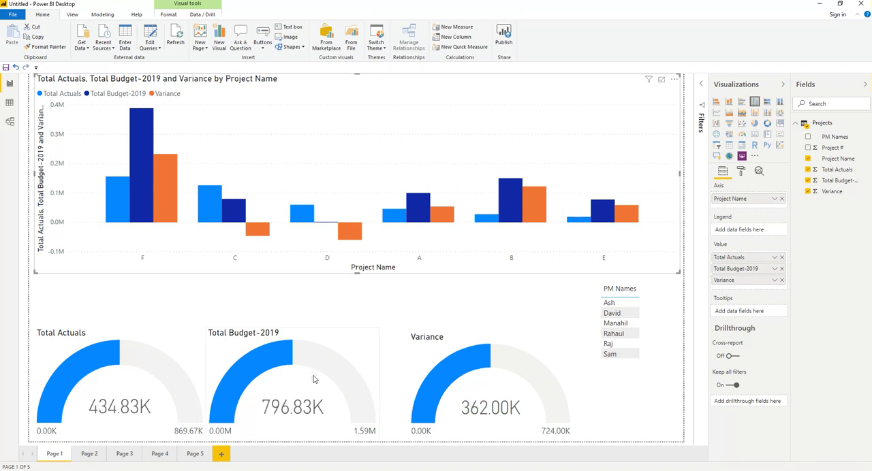
# Set the fill color of the Total Budget-2019 gauge to the dark blue used for its columns in the chart.
pyautogui.click(310, 348)
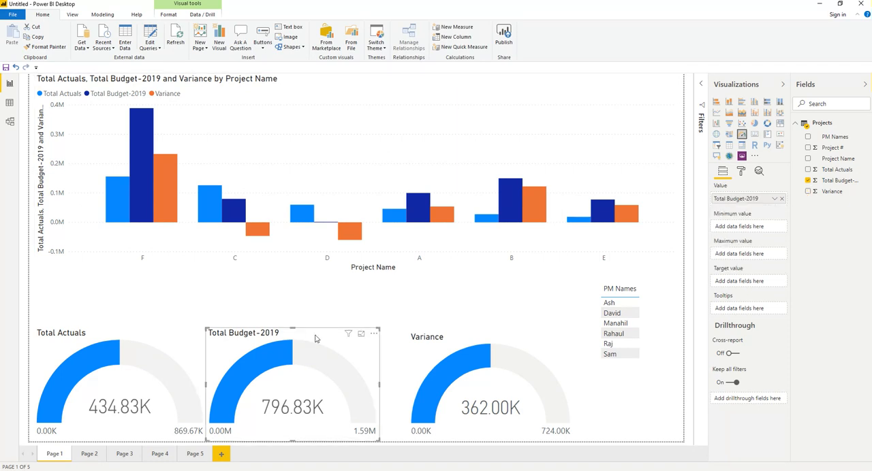
pyautogui.click(742, 172)
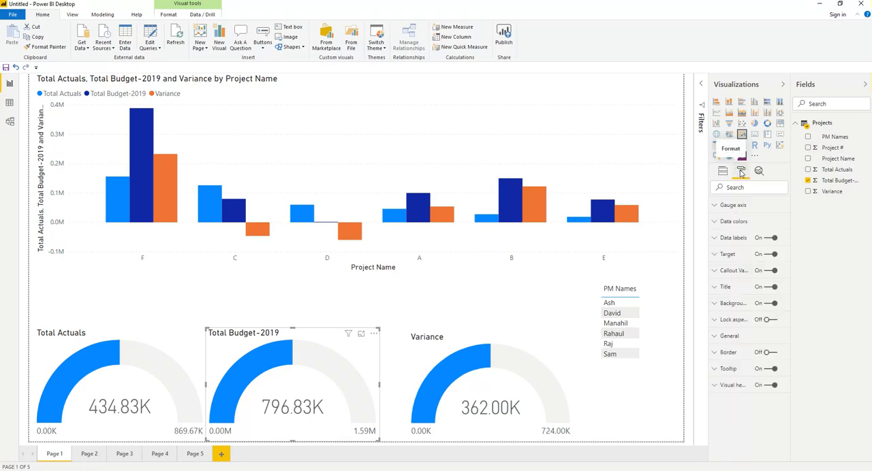
pyautogui.click(715, 223)
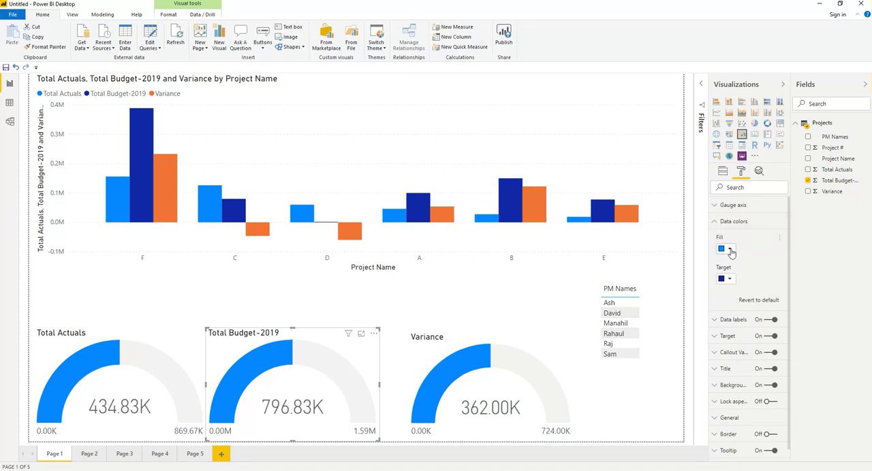
pyautogui.click(729, 250)
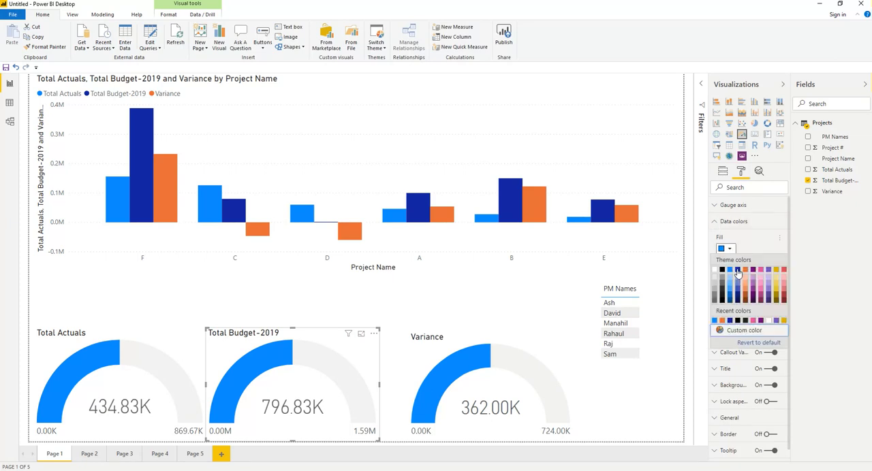
pyautogui.click(729, 320)
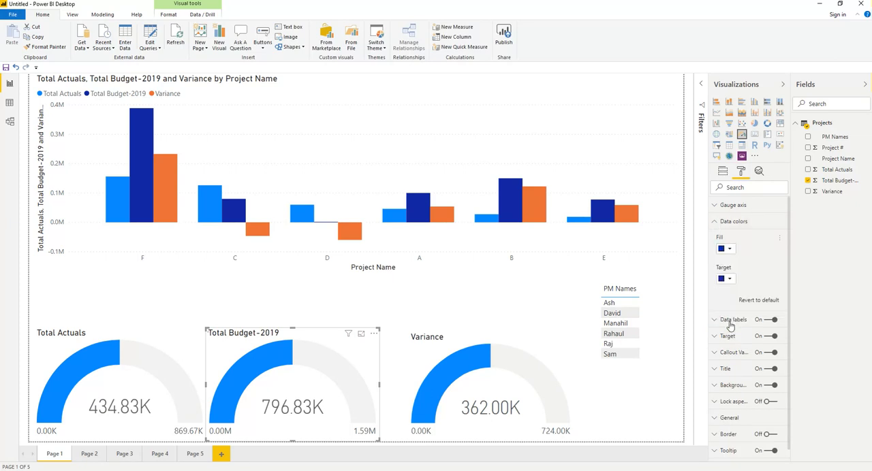
# Set the fill color of the Variance gauge to the orange used for its columns in the chart.
pyautogui.click(449, 343)
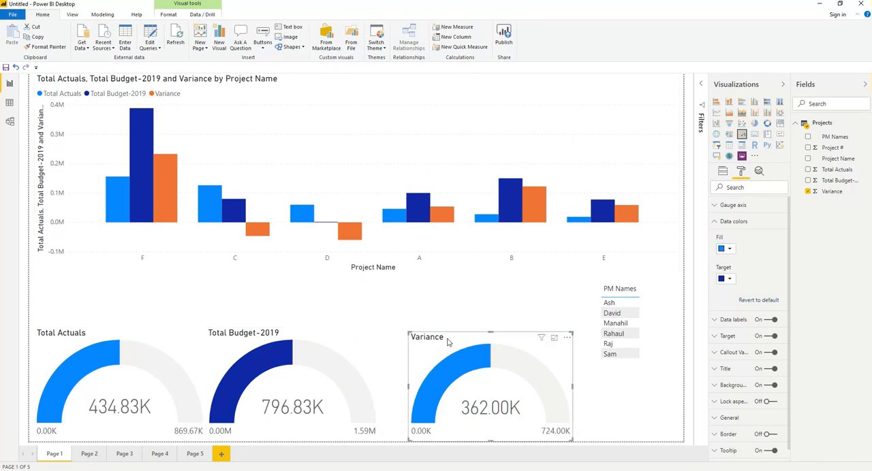
pyautogui.click(727, 249)
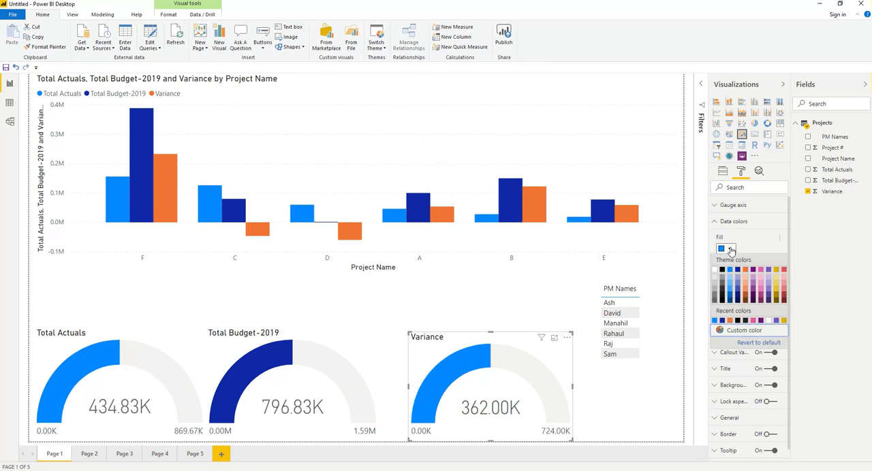
pyautogui.click(729, 321)
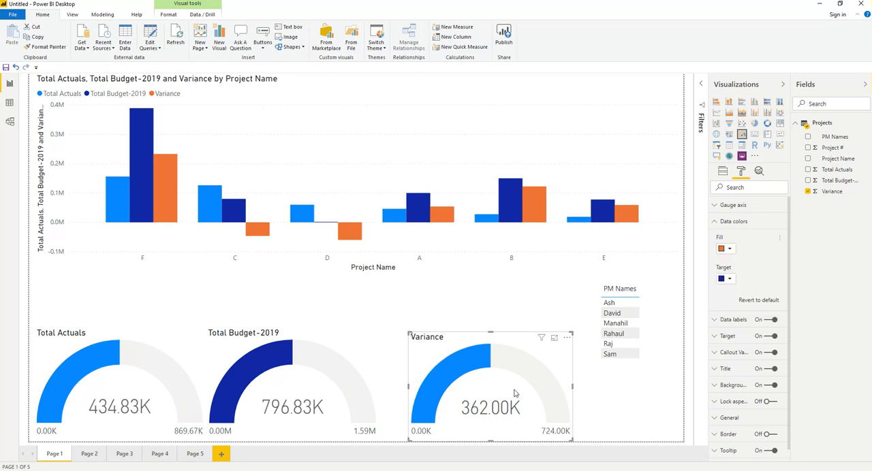
pyautogui.click(431, 303)
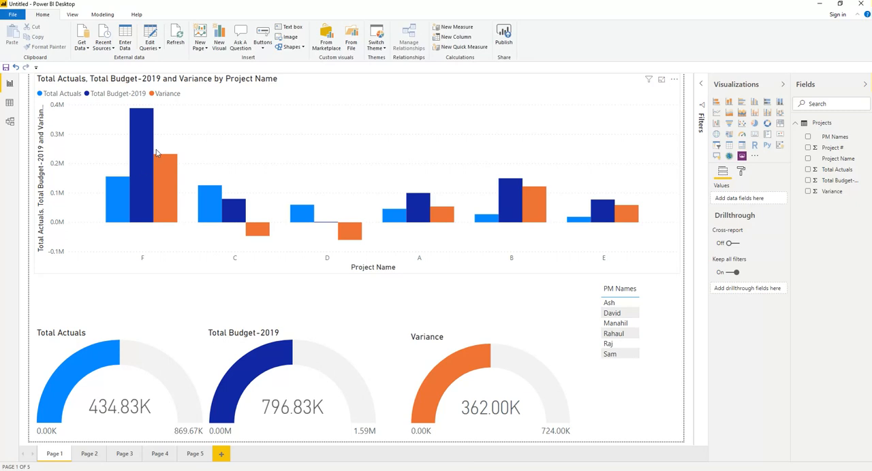
# Set the column header font color of the PM Names table to dark purple.
pyautogui.click(628, 291)
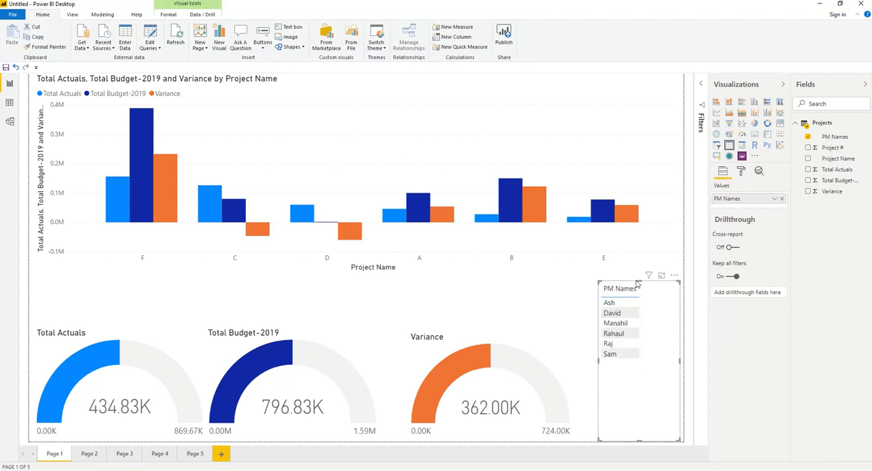
pyautogui.click(741, 172)
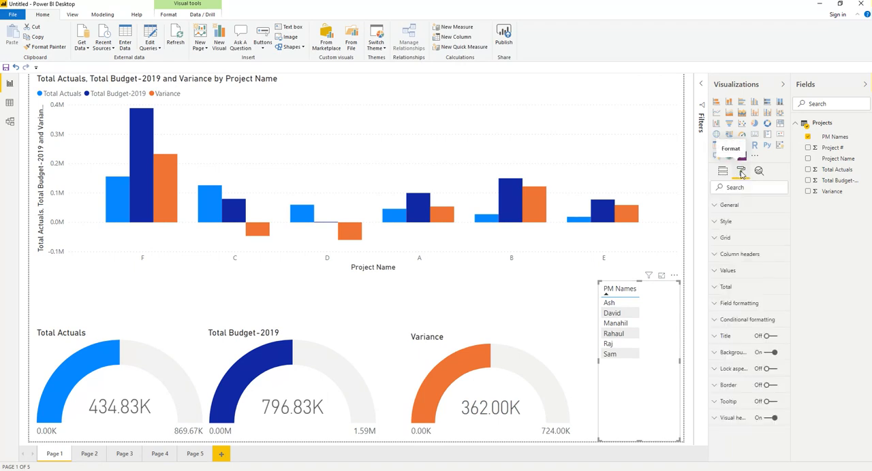
pyautogui.click(715, 257)
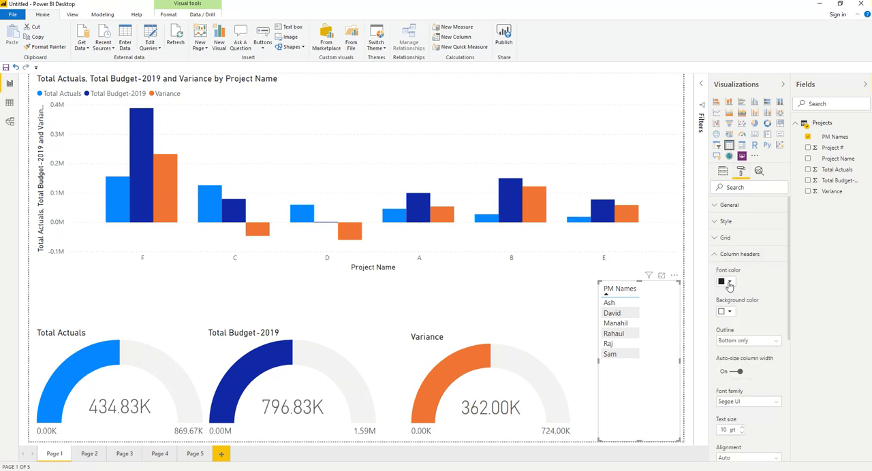
pyautogui.click(729, 283)
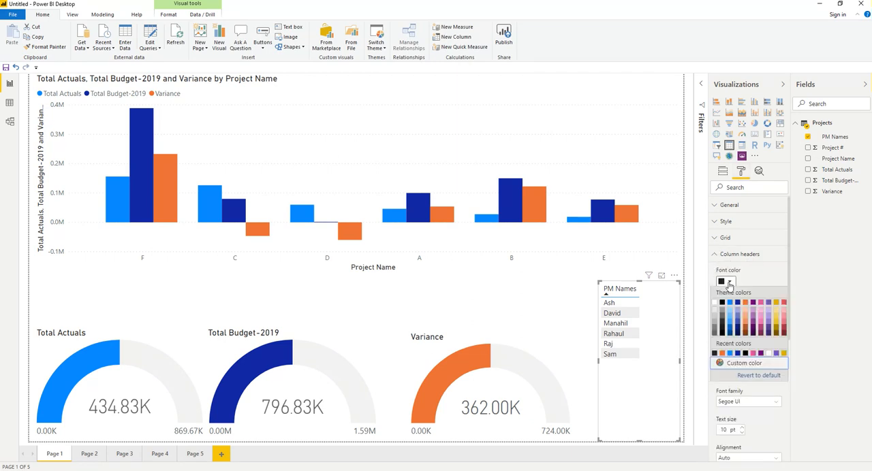
pyautogui.click(761, 355)
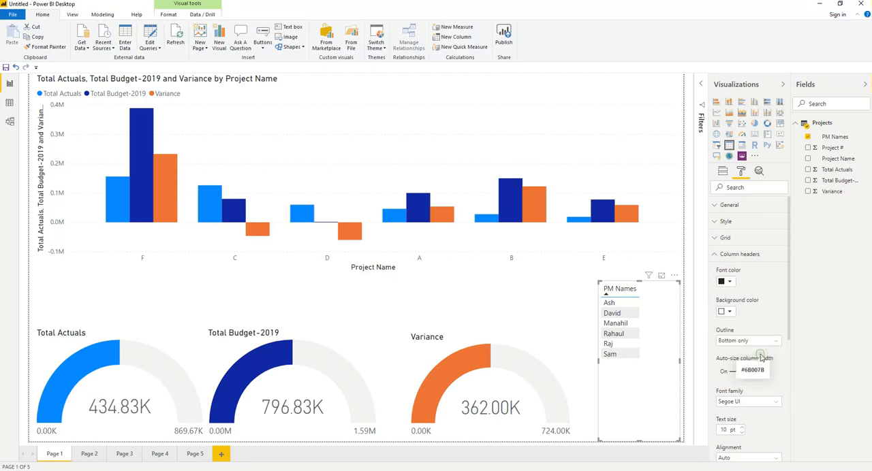
pyautogui.click(730, 282)
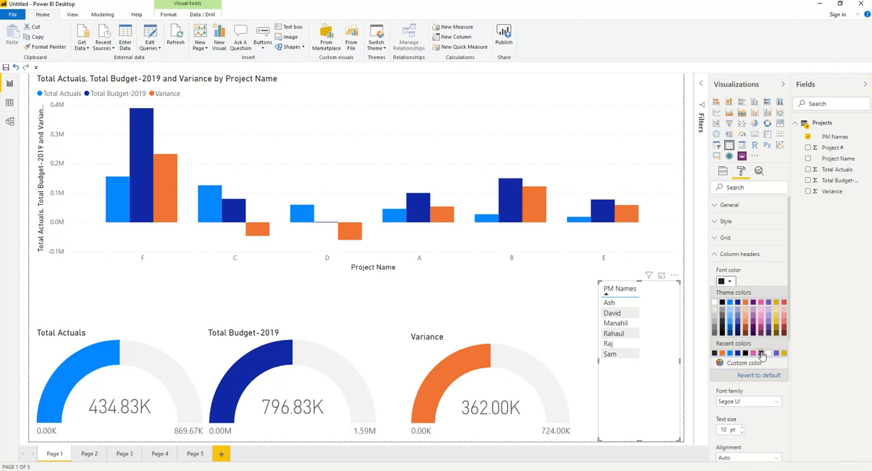
pyautogui.click(760, 353)
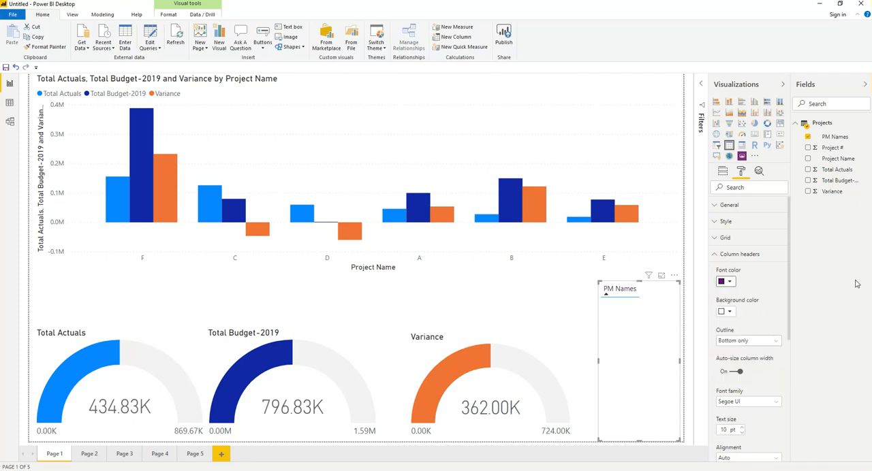
# Set the column header text size of the PM Names table to 14 pt.
pyautogui.click(741, 429)
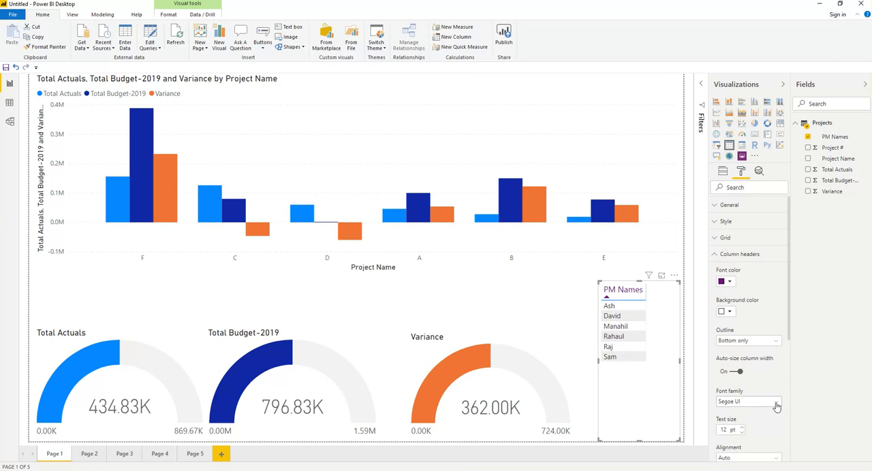
pyautogui.click(742, 429)
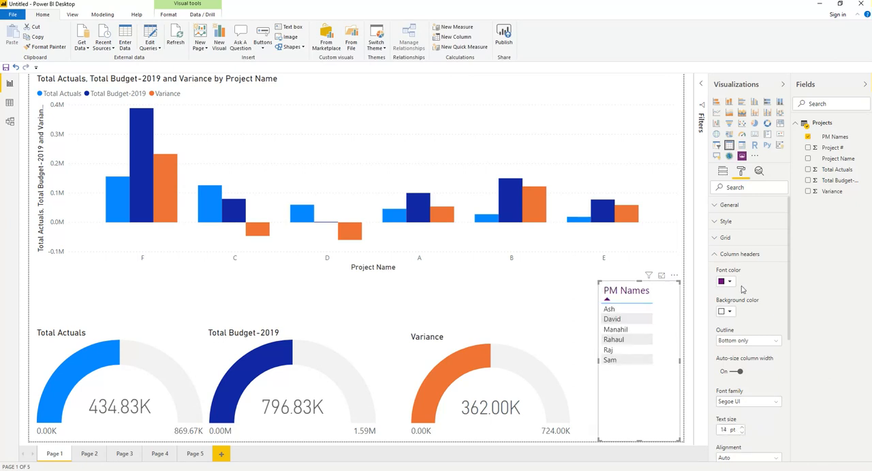
pyautogui.click(714, 256)
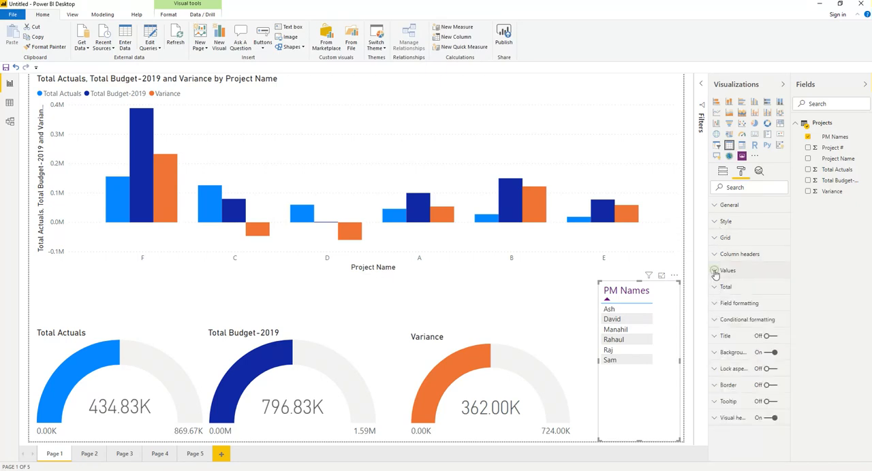
# Set the PM Names table's values to a dark blue font color and a pink alternate font color.
pyautogui.click(715, 272)
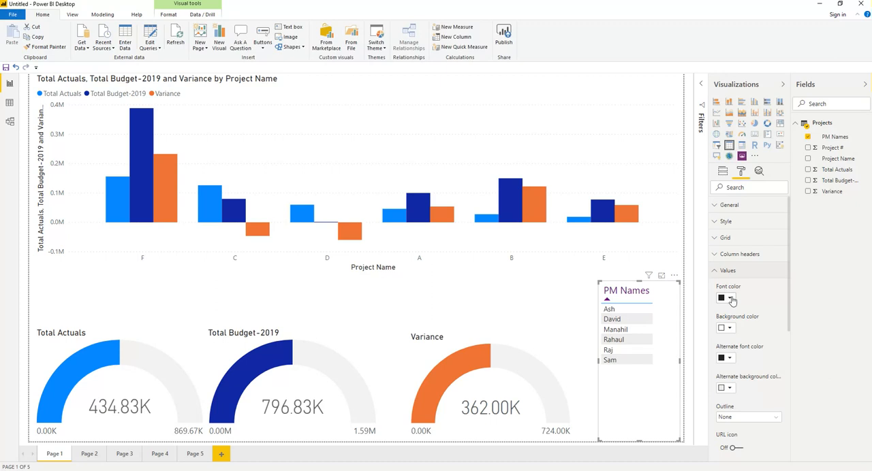
pyautogui.click(730, 301)
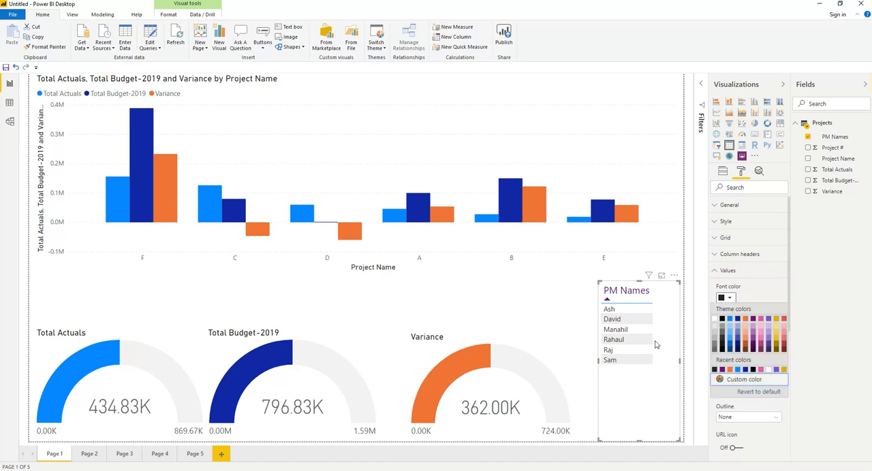
pyautogui.click(745, 371)
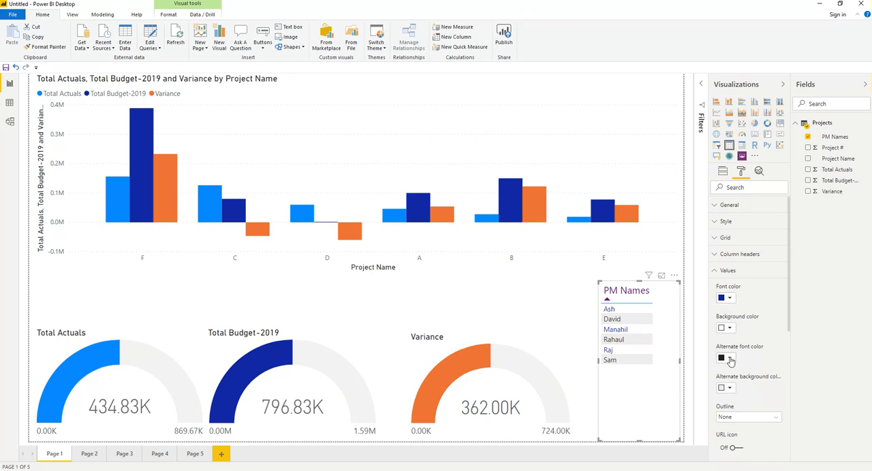
pyautogui.click(730, 360)
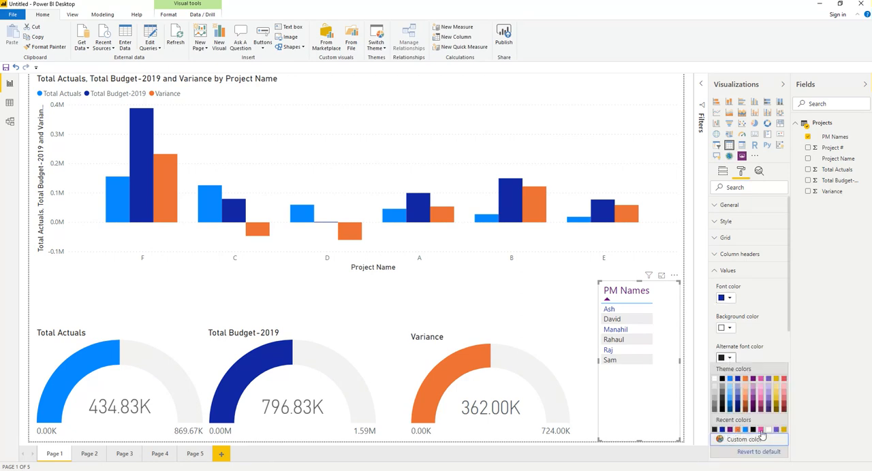
pyautogui.click(760, 429)
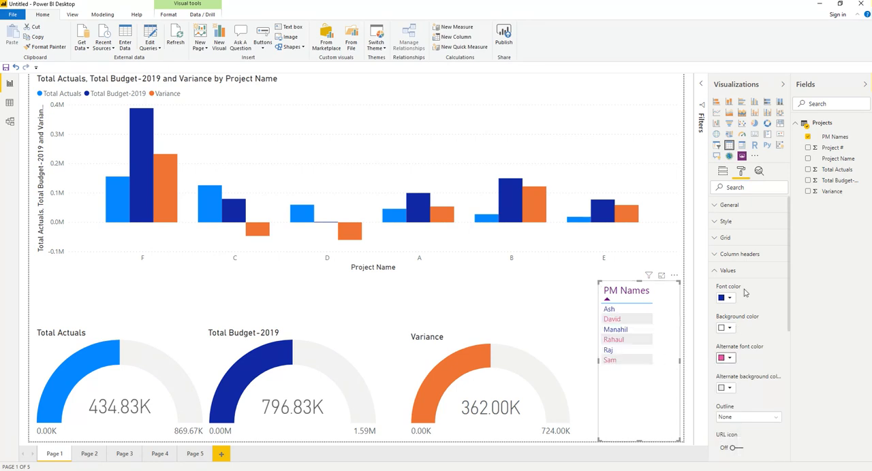
# Set the text size of the PM Names table's values to 15 pt and deselect the table.
pyautogui.moveTo(788, 309); pyautogui.dragTo(788, 361)
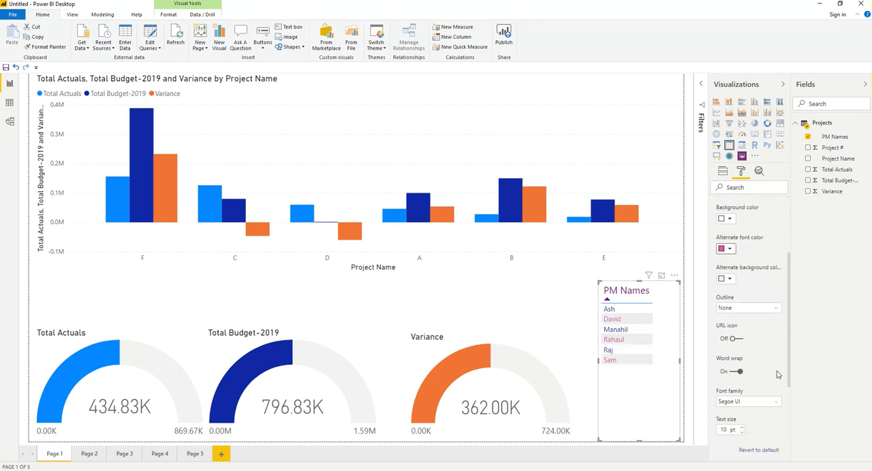
pyautogui.click(742, 428)
pyautogui.click(742, 429)
pyautogui.click(742, 428)
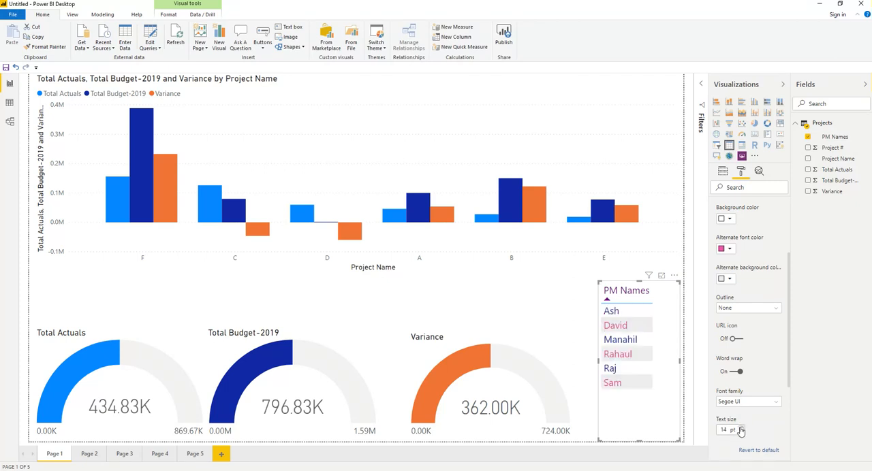
pyautogui.click(741, 428)
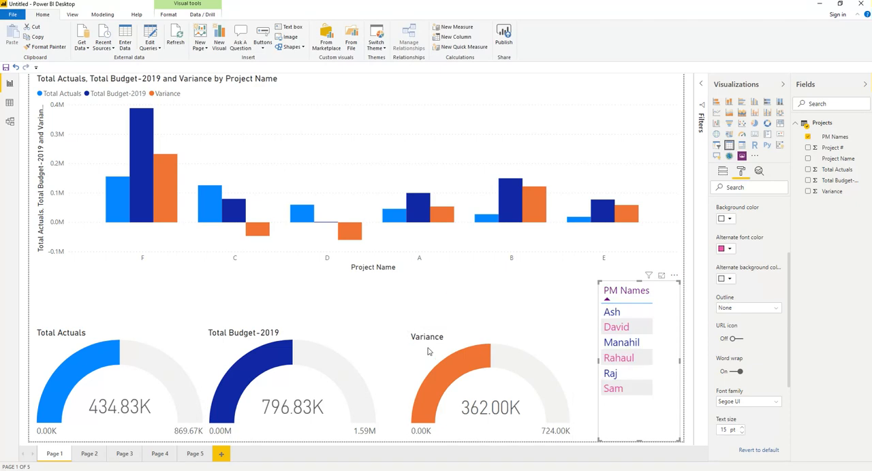
pyautogui.click(426, 323)
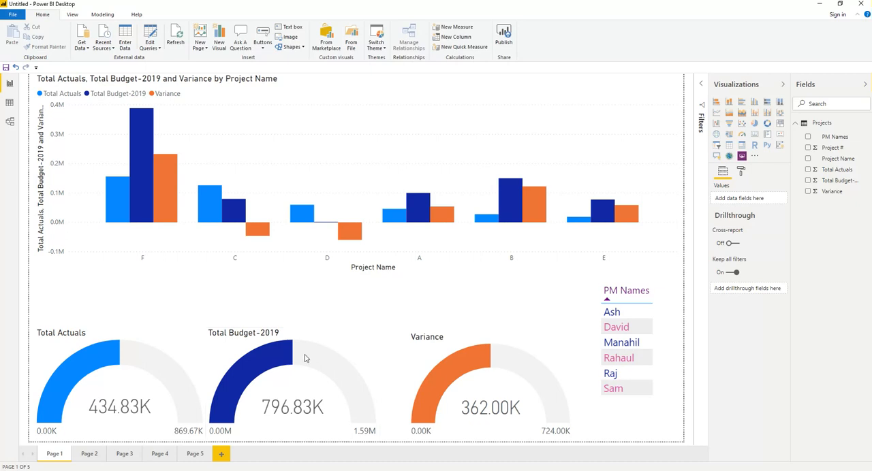
# Open the formatting options of the Total Budget-2019 gauge.
pyautogui.click(238, 343)
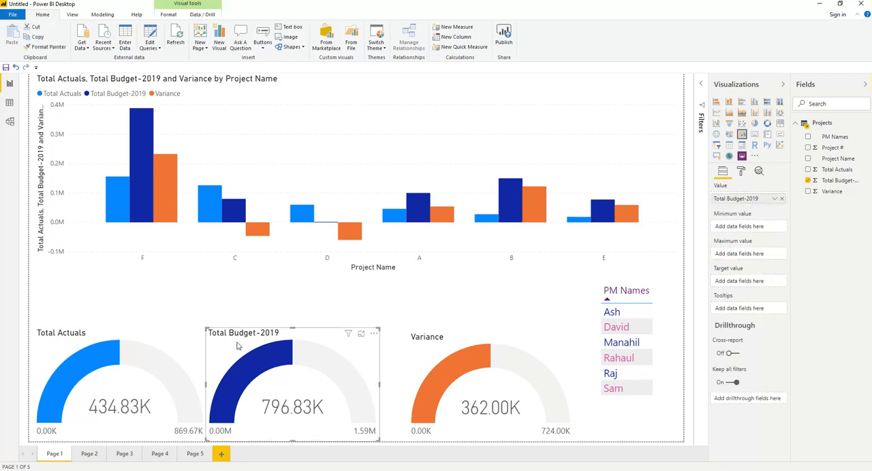
pyautogui.click(741, 171)
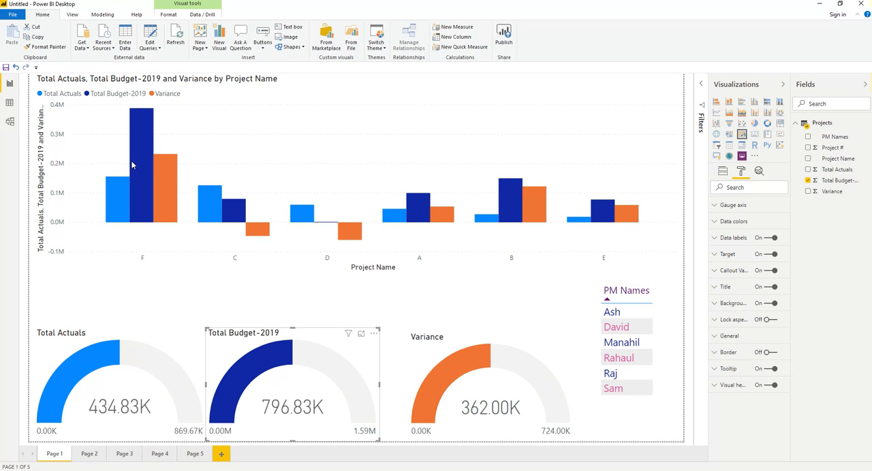
# Cross-filter the gauges and the PM Names table by project B from the column chart, and clear the selection again.
pyautogui.click(357, 130)
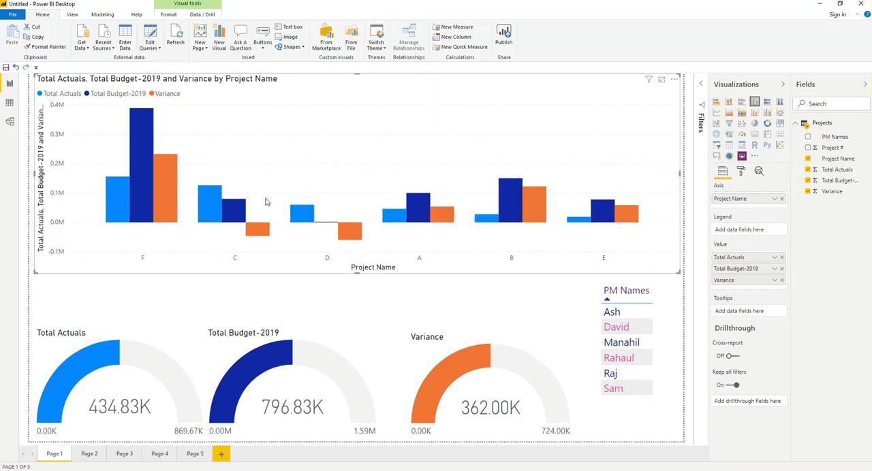
pyautogui.click(508, 197)
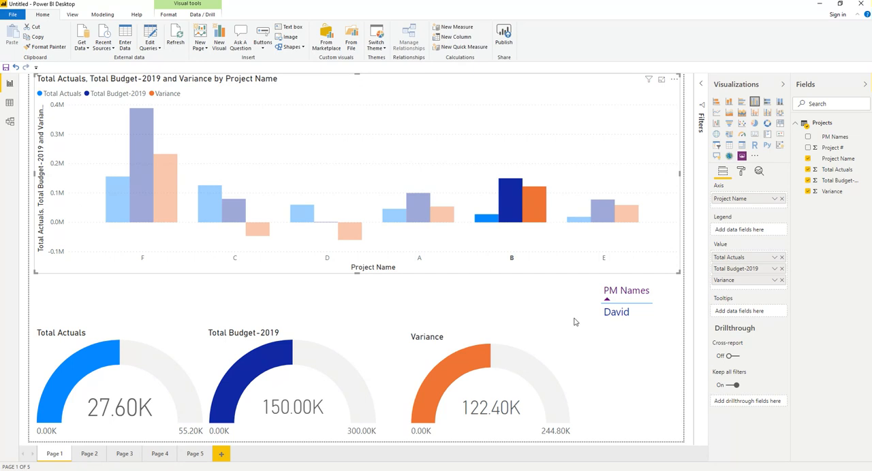
pyautogui.click(525, 197)
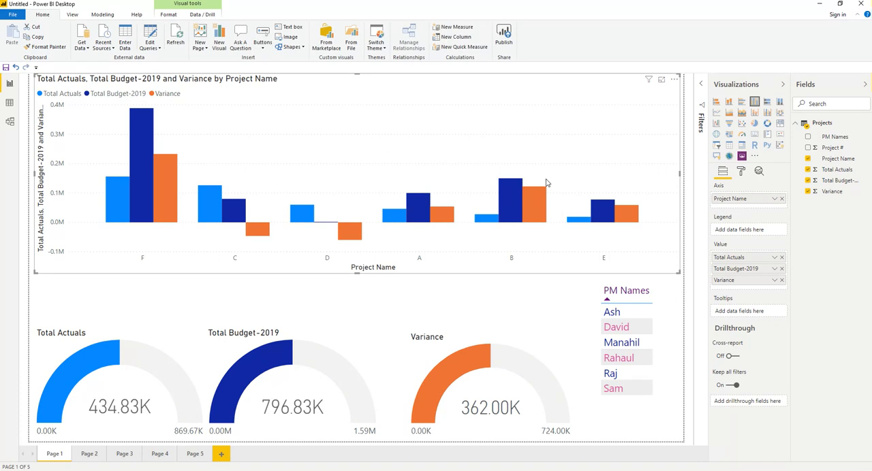
# Open the formatting options of the column chart.
pyautogui.click(742, 172)
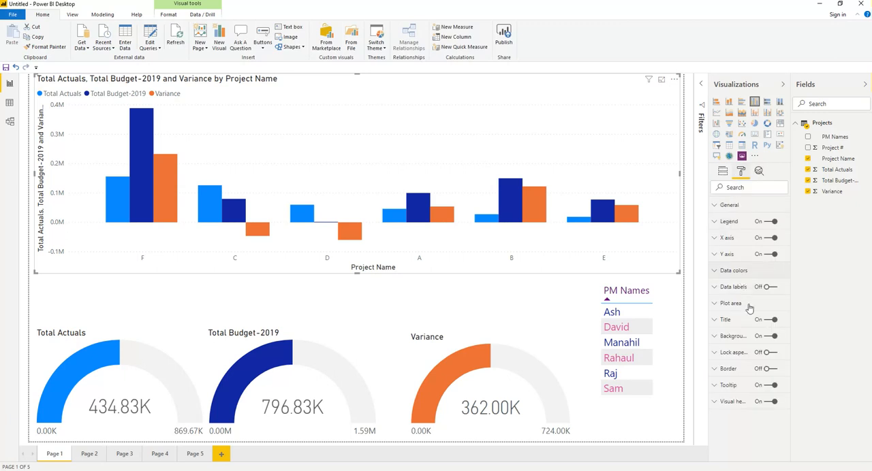